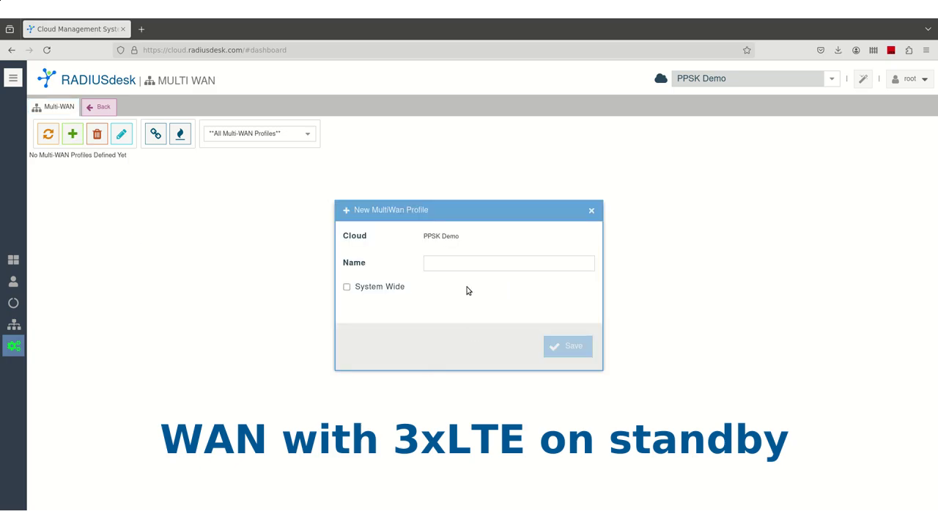
# Create a new Multi-WAN profile named WAN-LTEx3
pyautogui.click(446, 260)
pyautogui.write('WAN-')
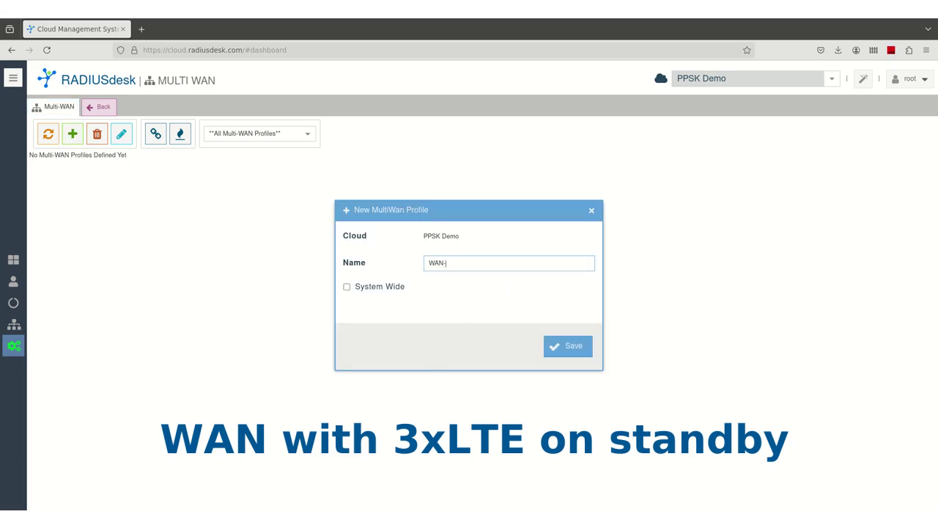
pyautogui.write('LTEx3')
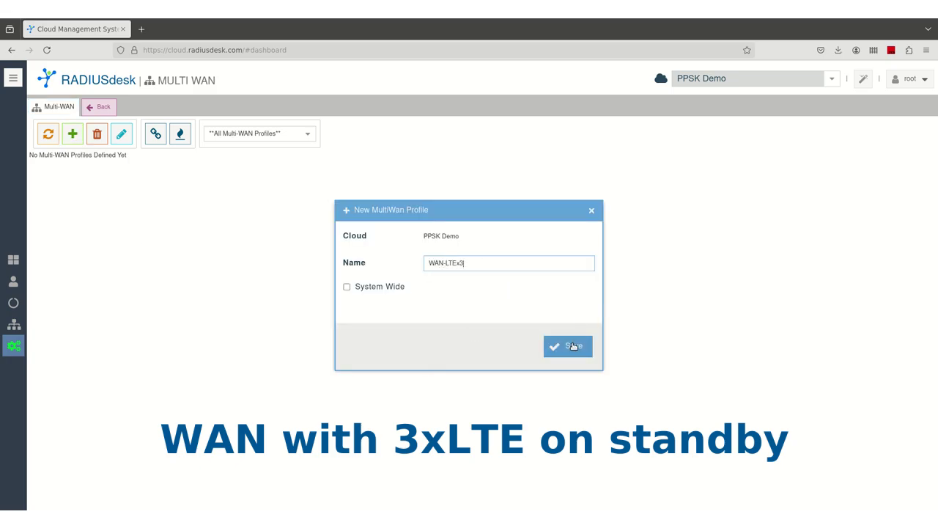
pyautogui.click(572, 347)
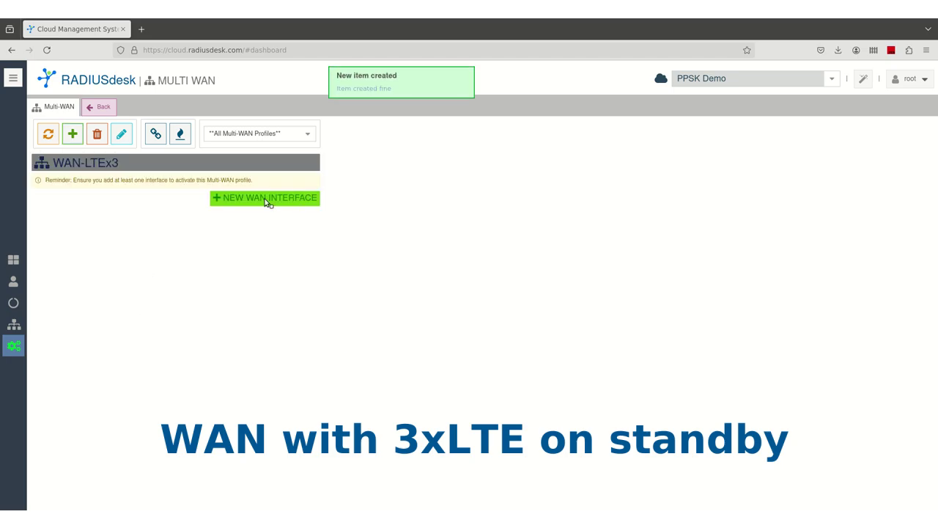
# Add an interface named WAN on hardware port wan to the profile
pyautogui.click(273, 199)
pyautogui.write('WAN')
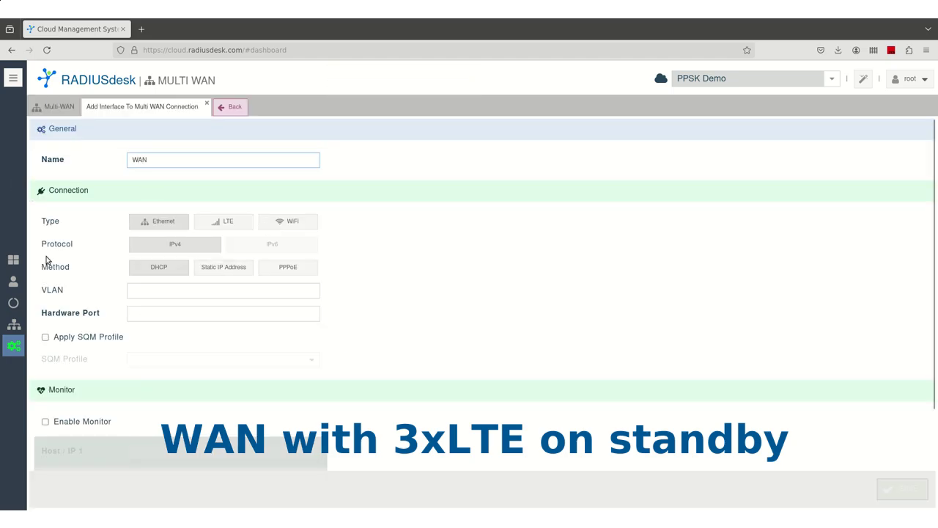
pyautogui.click(146, 313)
pyautogui.write('wan')
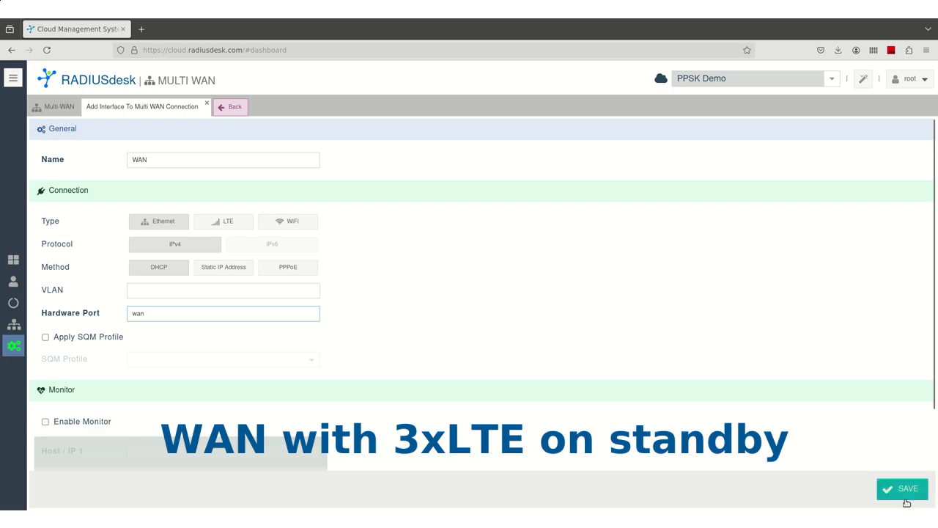
pyautogui.click(903, 489)
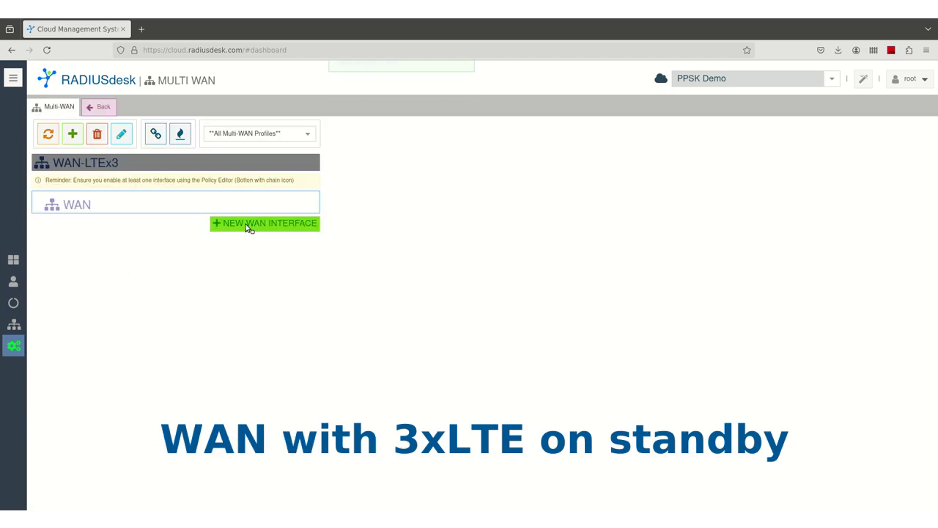
# Add an LTE interface named LTE-1 with APN internet
pyautogui.click(249, 223)
pyautogui.click(247, 228)
pyautogui.click(184, 160)
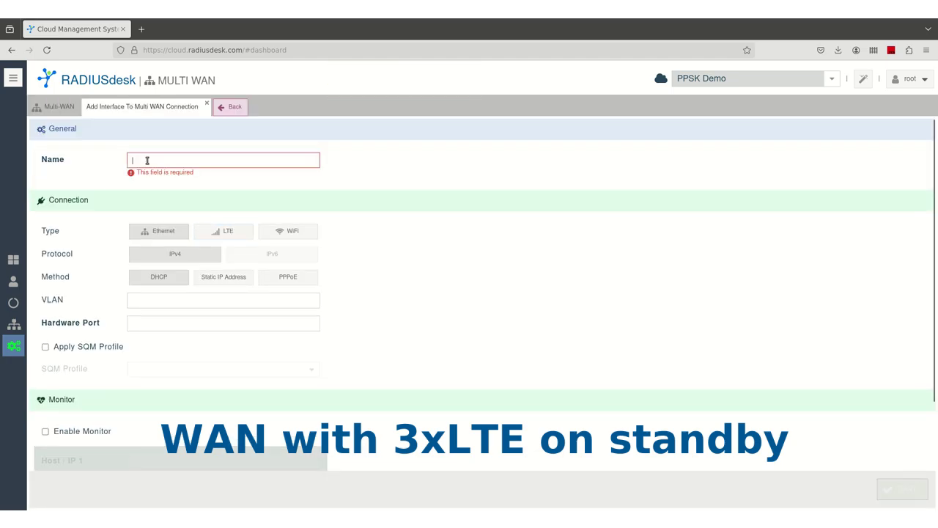
pyautogui.write('LTE-1')
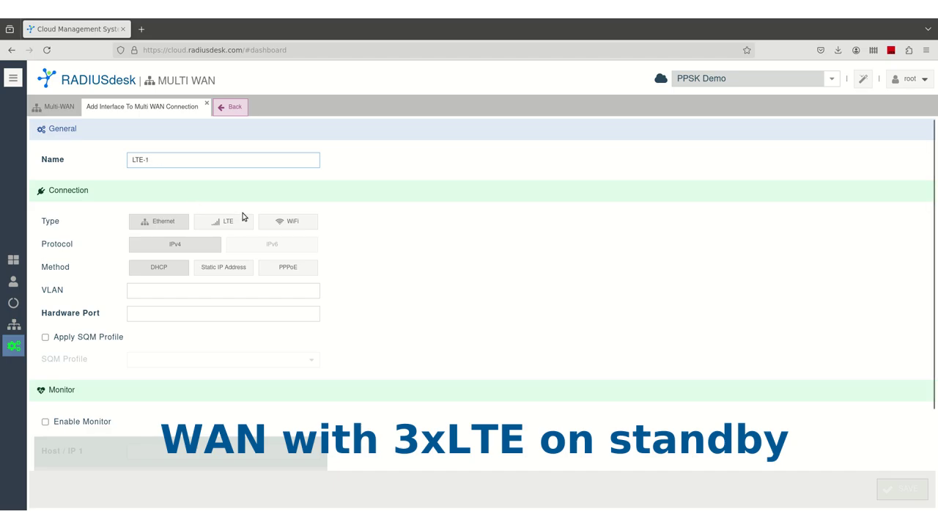
pyautogui.click(242, 220)
pyautogui.click(132, 298)
pyautogui.write('internet')
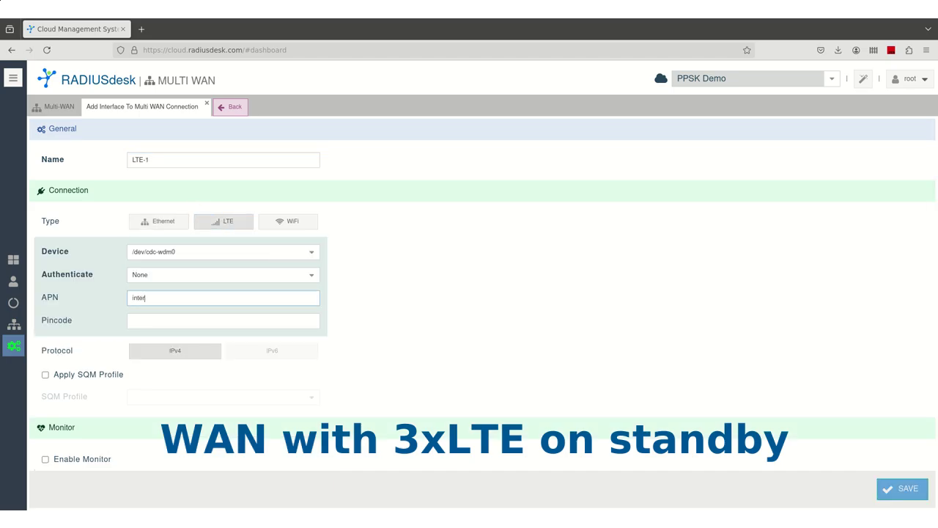
pyautogui.click(904, 493)
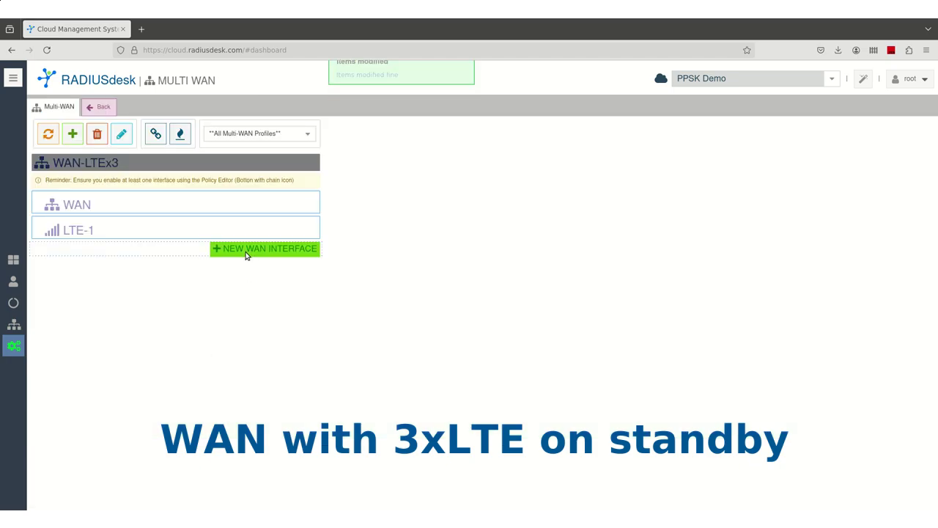
# Add a second LTE interface, named LET-2, on modem /dev/cdc-wdm1 with APN internet
pyautogui.click(246, 251)
pyautogui.write('L')
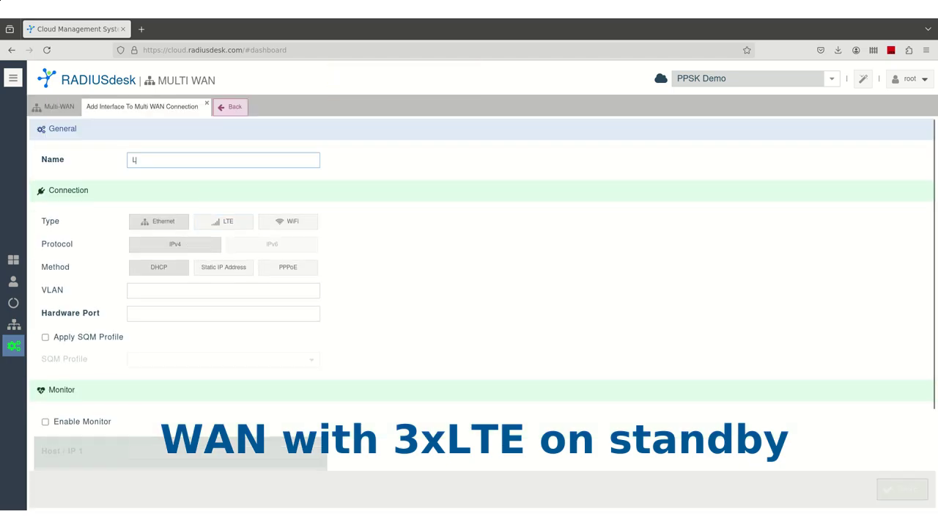
pyautogui.write('ET-2')
pyautogui.click(224, 221)
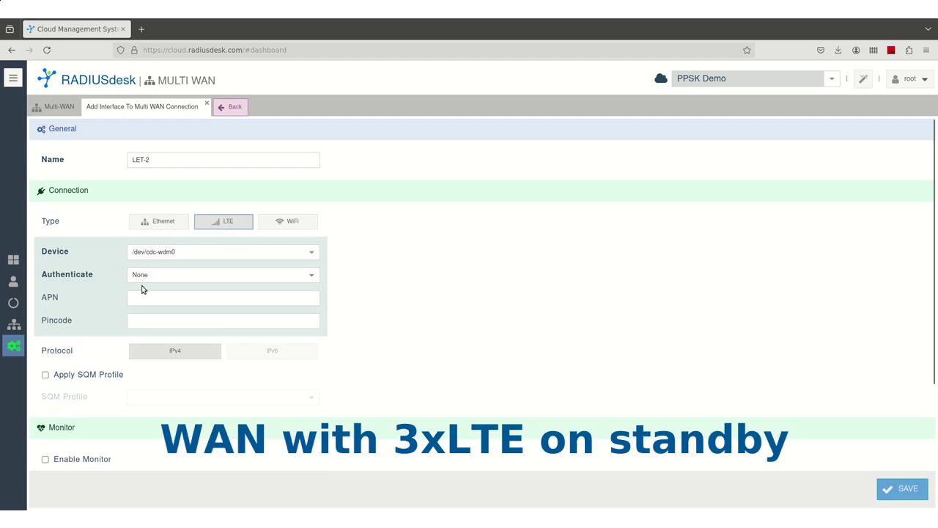
pyautogui.click(311, 252)
pyautogui.click(168, 281)
pyautogui.click(142, 300)
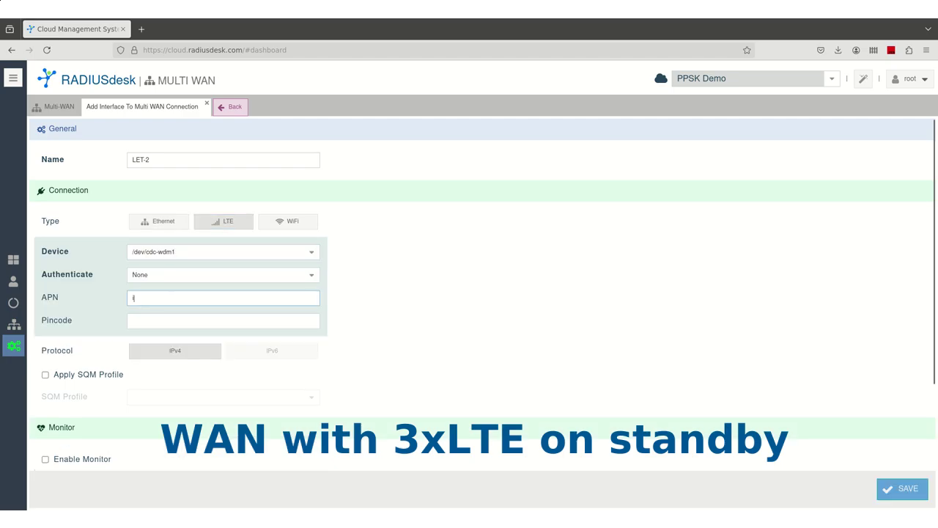
pyautogui.write('internet')
pyautogui.click(897, 490)
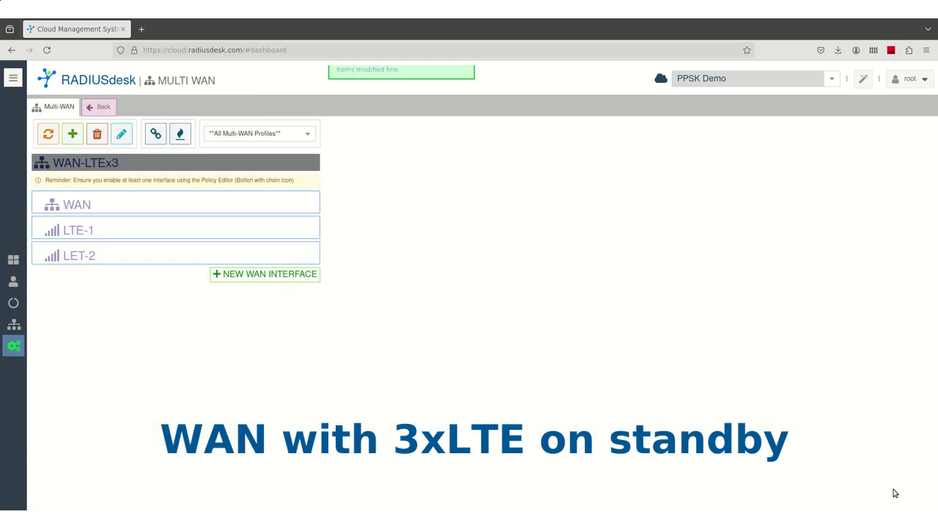
# Rename the misspelled LET-2 interface to LTE-2
pyautogui.click(80, 253)
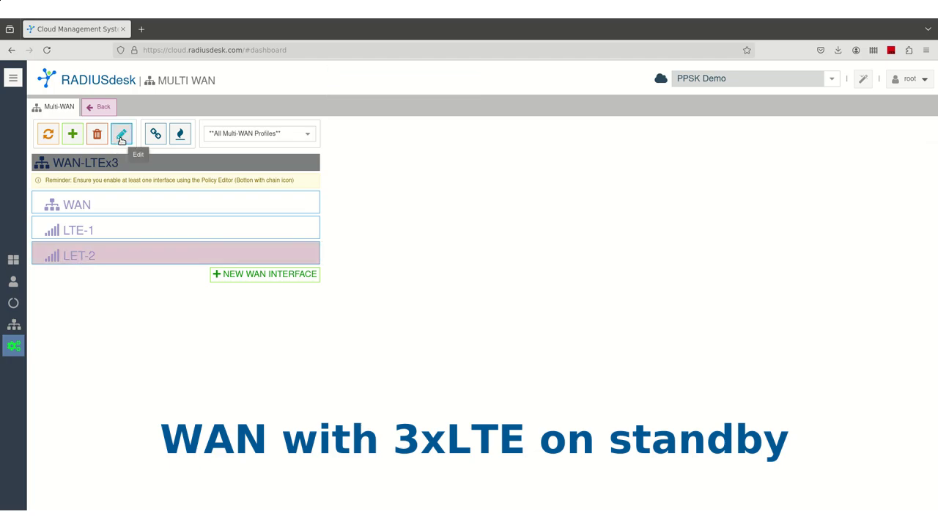
pyautogui.click(121, 134)
pyautogui.click(142, 160)
pyautogui.press('BackSpace')
pyautogui.press('BackSpace')
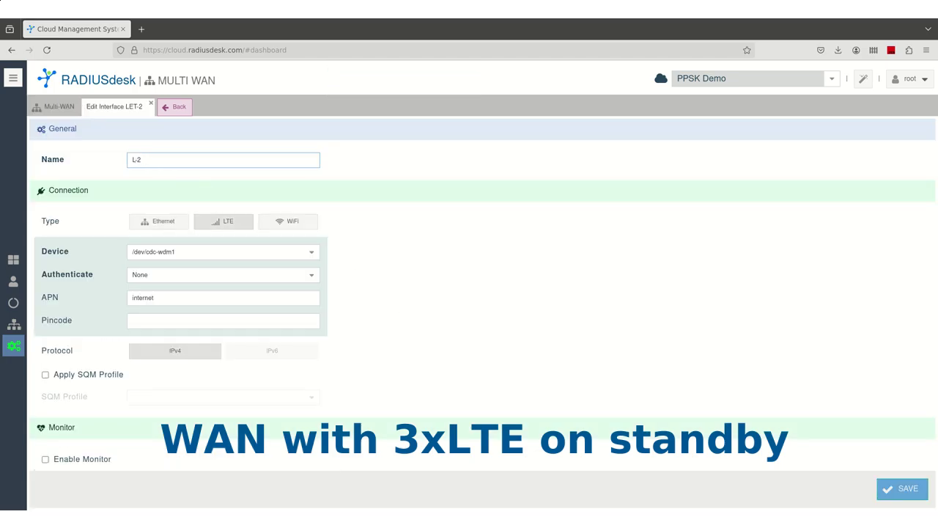
pyautogui.write('TE')
pyautogui.click(901, 489)
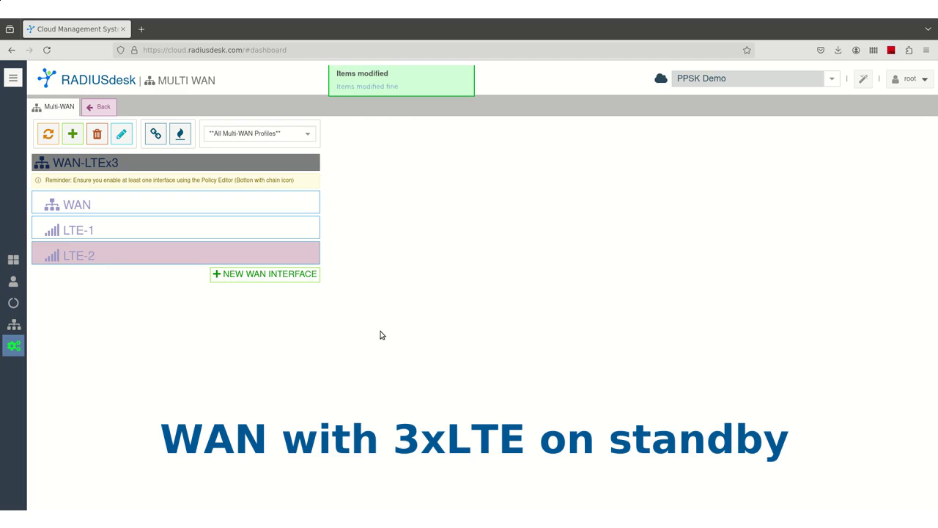
# Add the LTE-3 interface on modem /dev/cdc-wdm2 with APN internet
pyautogui.click(278, 283)
pyautogui.click(223, 231)
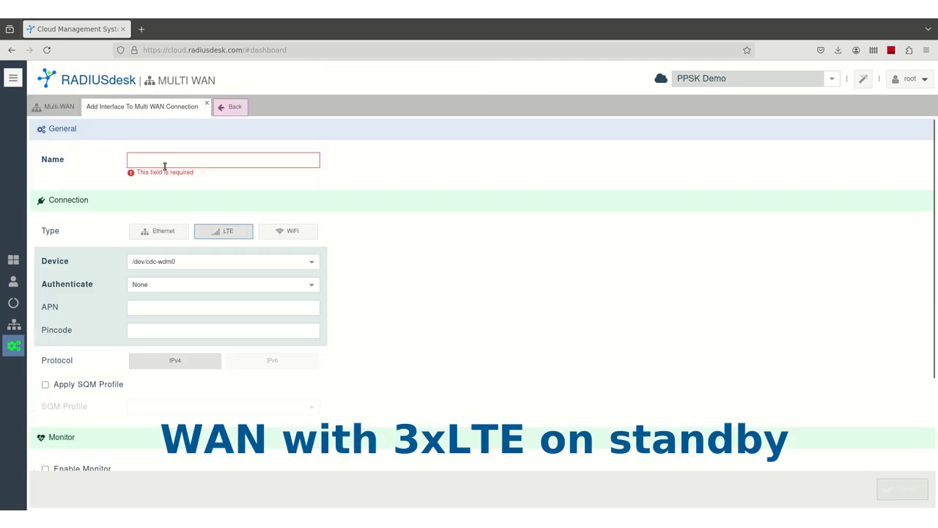
pyautogui.click(165, 166)
pyautogui.write('LTE-3')
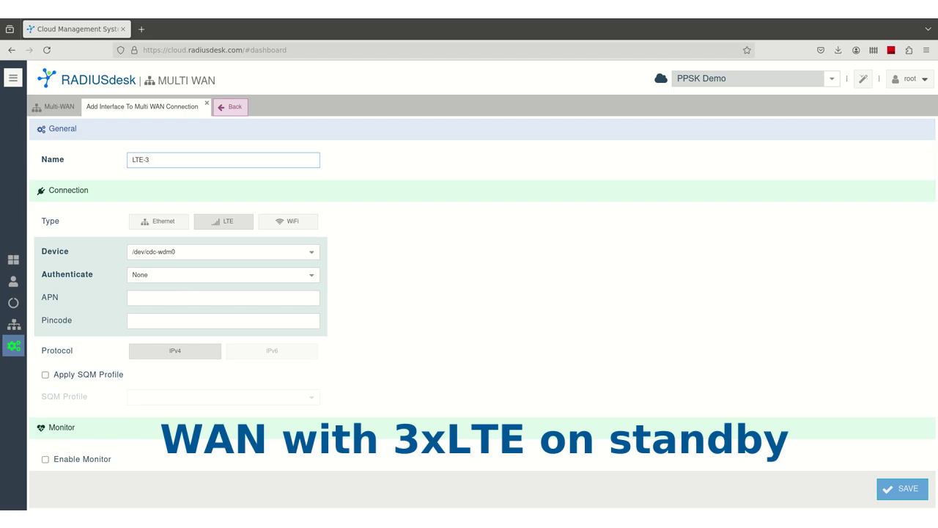
pyautogui.click(308, 251)
pyautogui.click(185, 297)
pyautogui.click(159, 300)
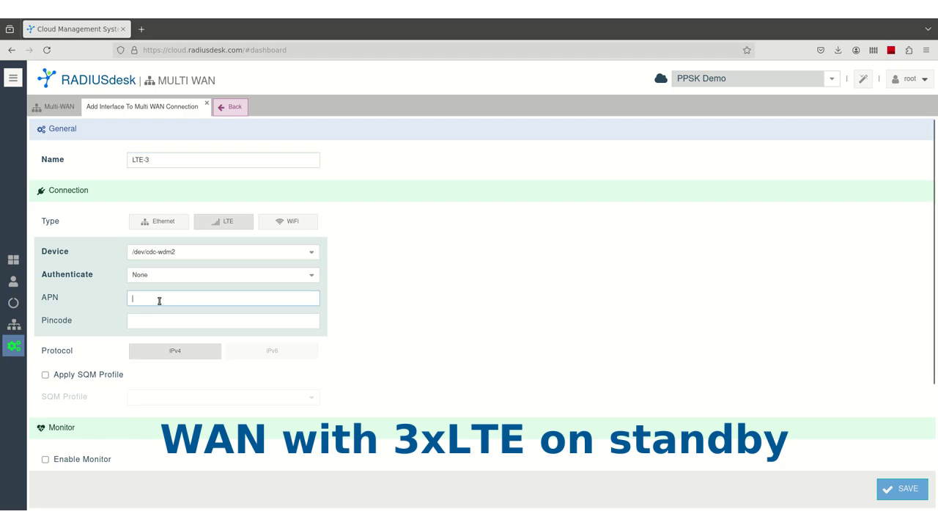
pyautogui.write('internet')
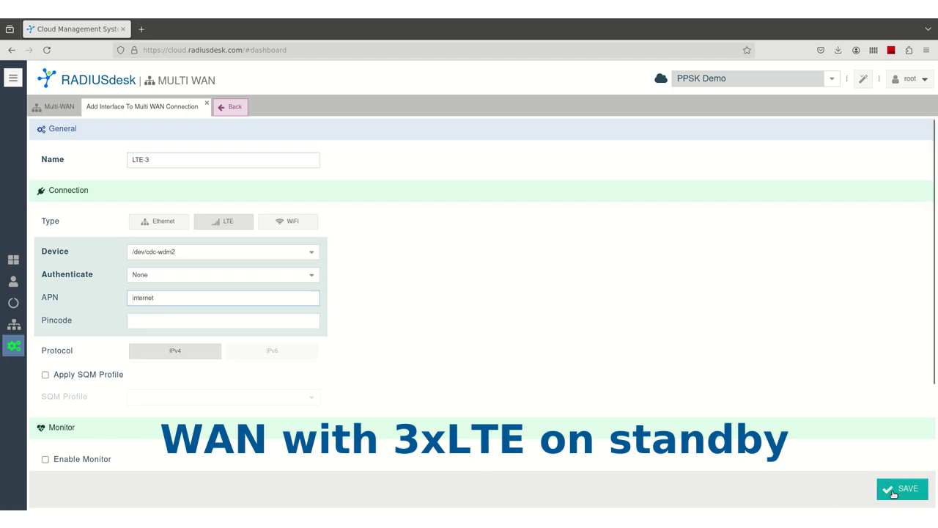
pyautogui.click(894, 495)
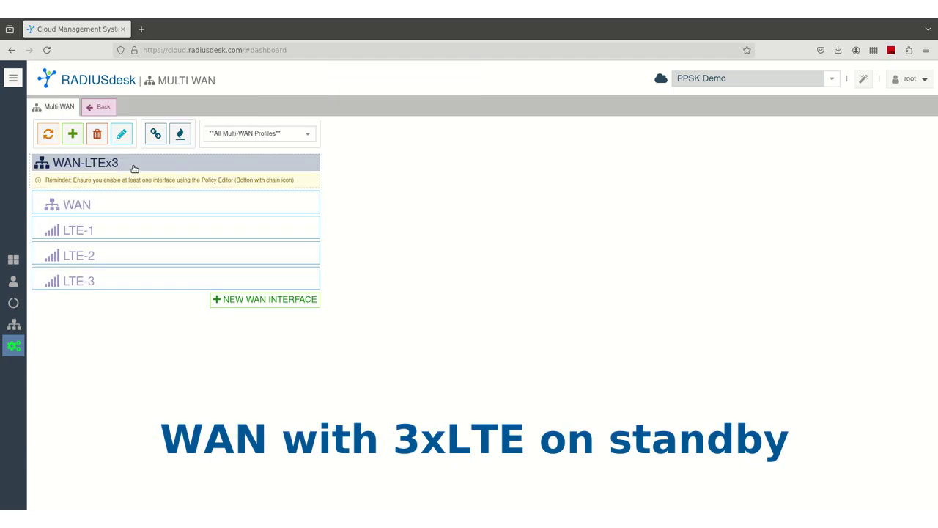
# Set WAN-LTEx3 to Fall-Over with WAN active and LTE-1, LTE-2, LTE-3 on standby
pyautogui.click(155, 133)
pyautogui.click(244, 163)
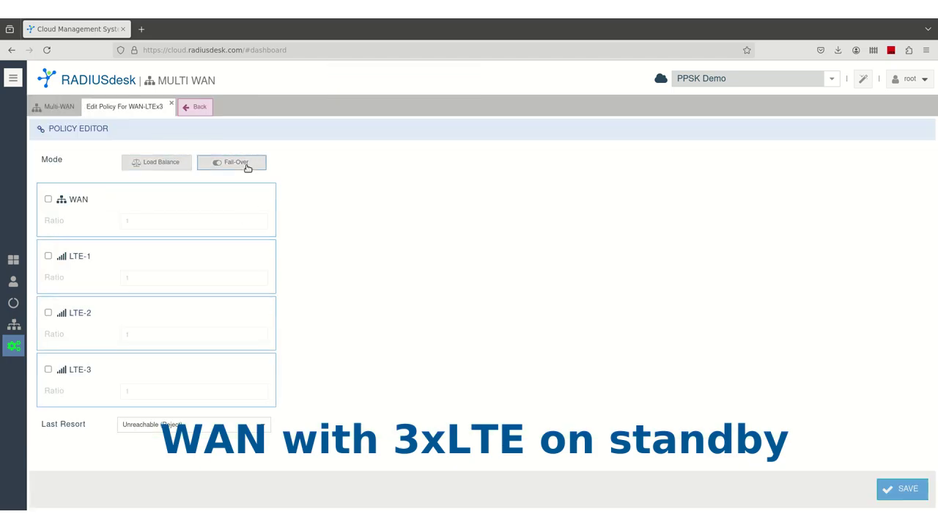
pyautogui.click(49, 199)
pyautogui.click(49, 278)
pyautogui.click(48, 358)
pyautogui.click(48, 438)
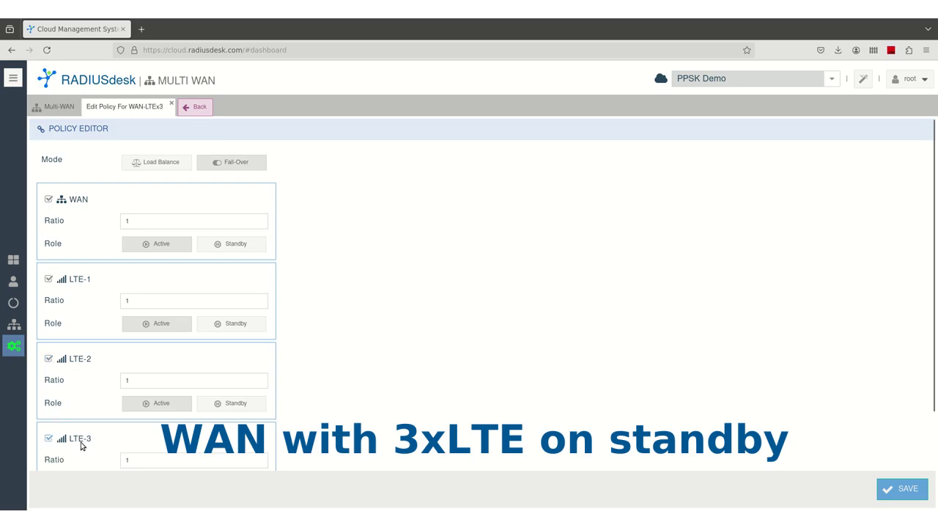
pyautogui.click(242, 325)
pyautogui.click(244, 403)
pyautogui.scroll(-2, 275, 392)
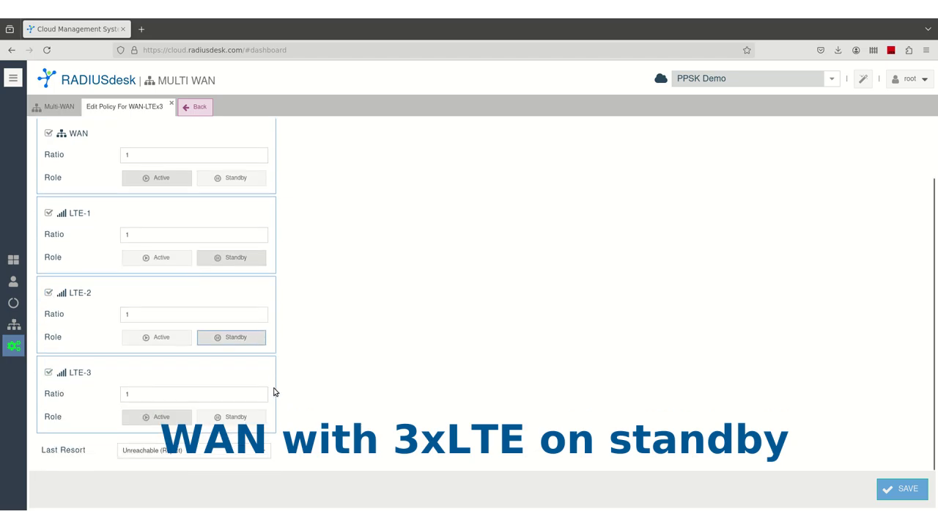
pyautogui.click(224, 417)
pyautogui.click(902, 489)
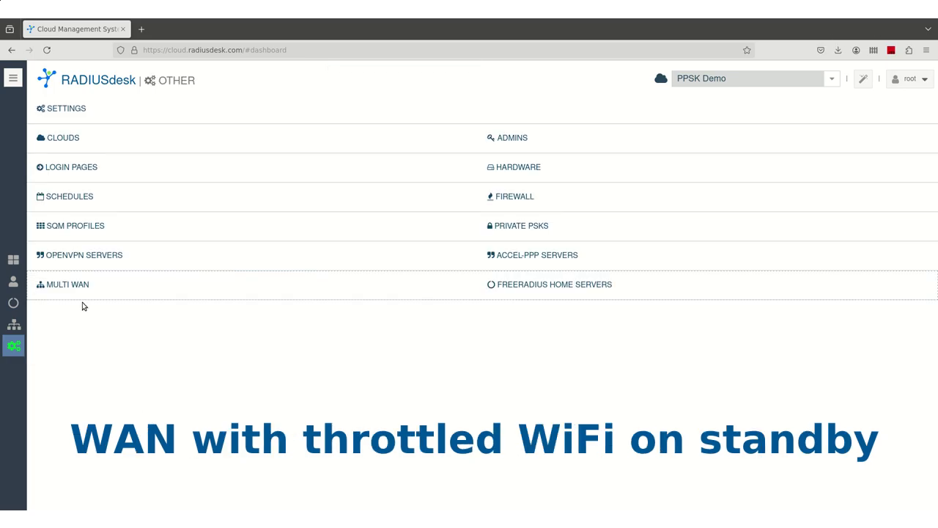
pyautogui.click(80, 284)
# Create a new Multi-WAN profile named WAN-WiFi
pyautogui.click(72, 133)
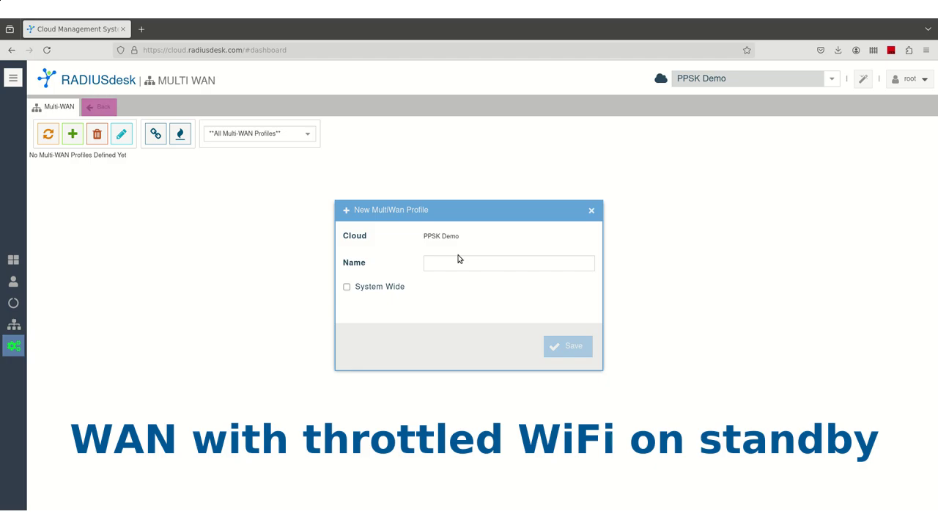
pyautogui.click(458, 260)
pyautogui.write('WAN-W')
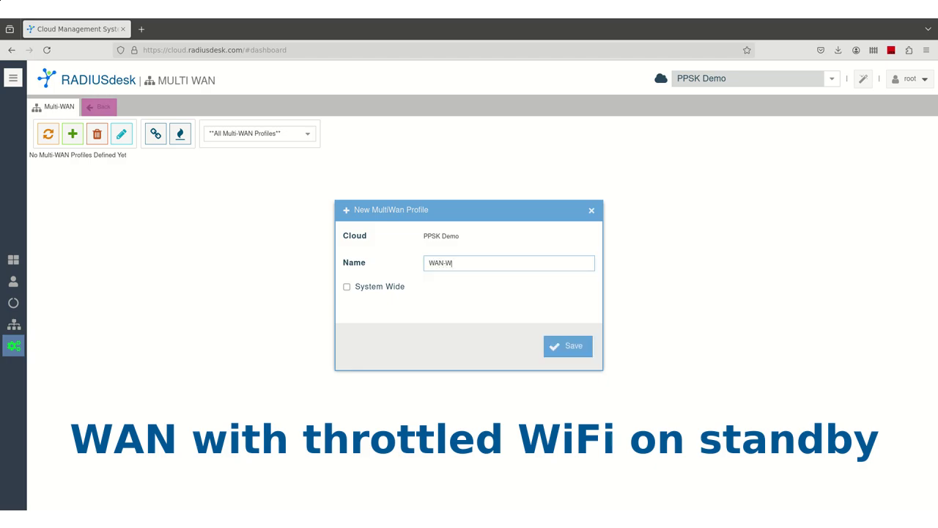
pyautogui.write('iFi')
pyautogui.click(568, 346)
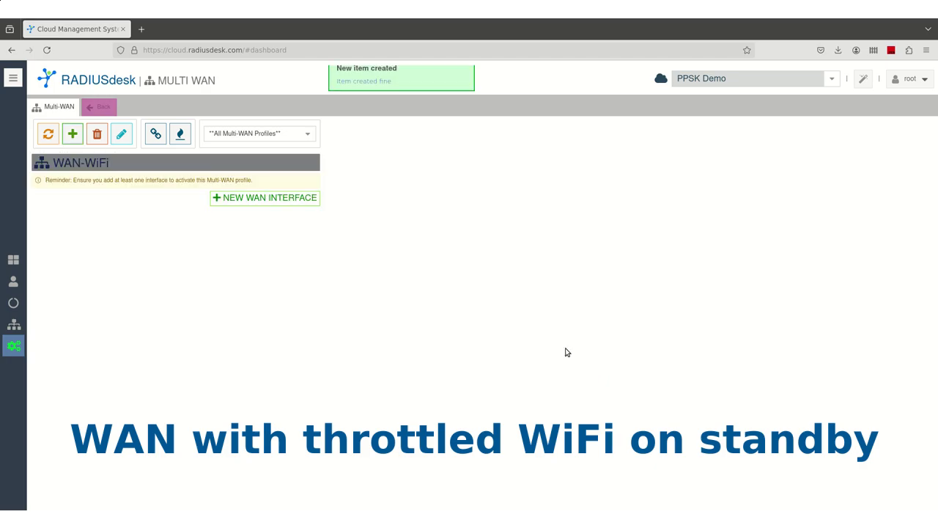
# Add an interface named WAN on hardware port wan to WAN-WiFi
pyautogui.click(268, 199)
pyautogui.write('WAN')
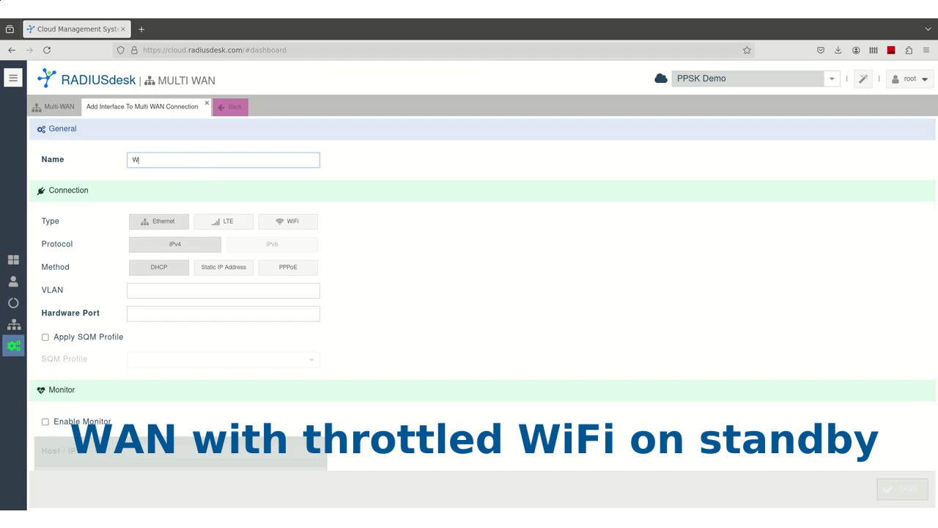
pyautogui.click(144, 317)
pyautogui.write('wan')
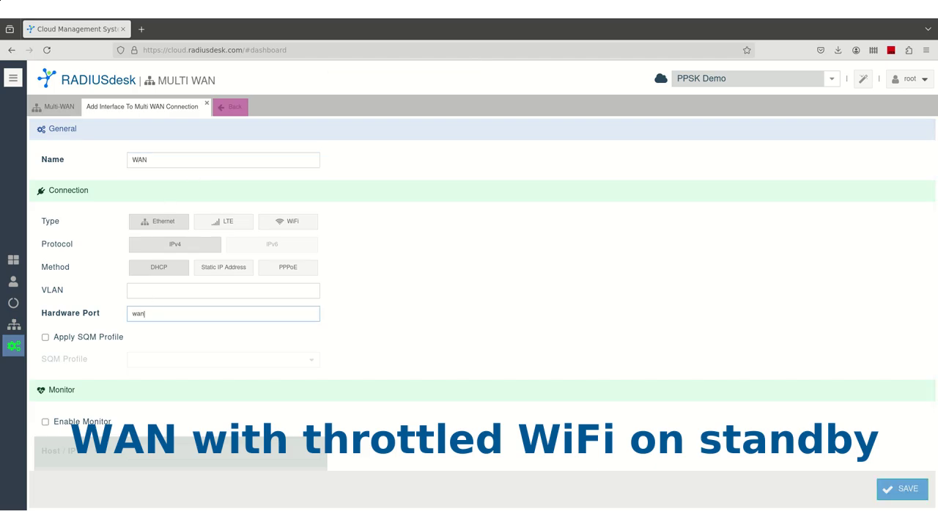
pyautogui.click(903, 490)
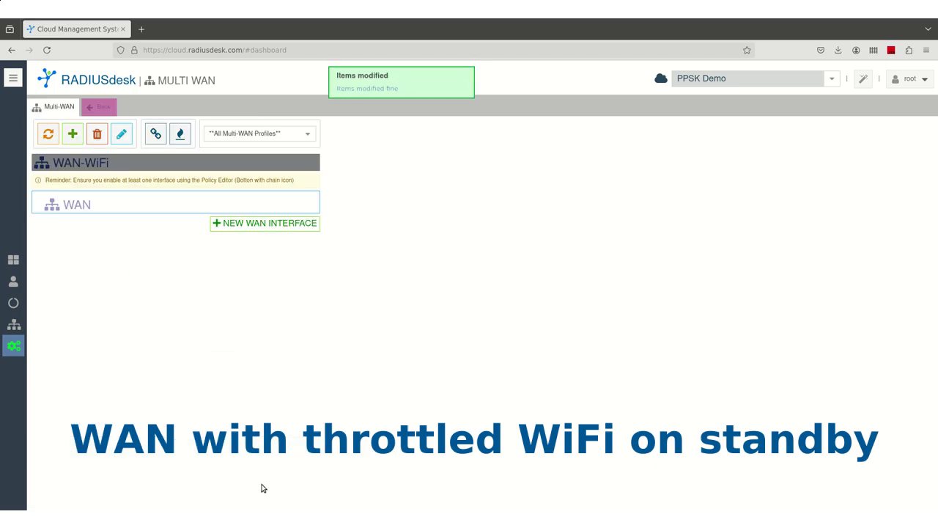
pyautogui.click(251, 224)
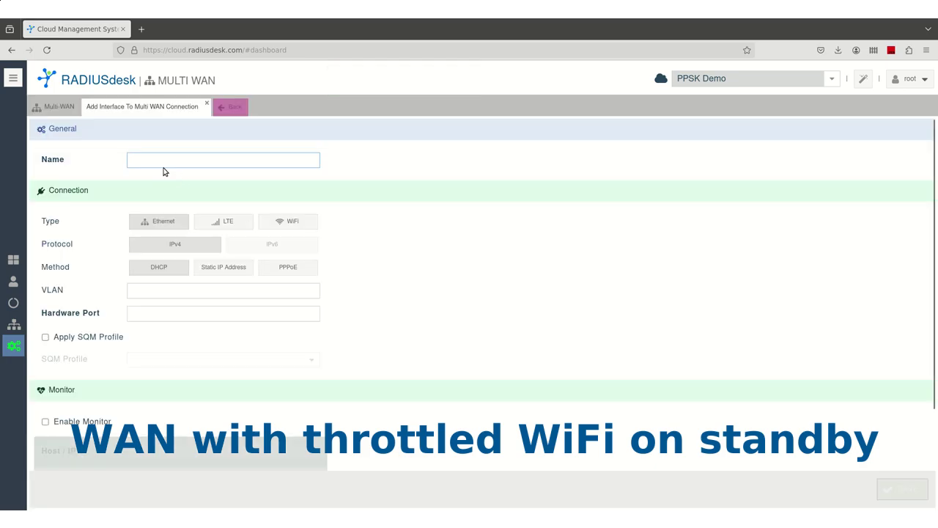
# Make the new interface 'WiFi (BraaiShack)' joining SSID BraaiShack with WPA2 Personal and its passphrase
pyautogui.write('WiFi (Braai')
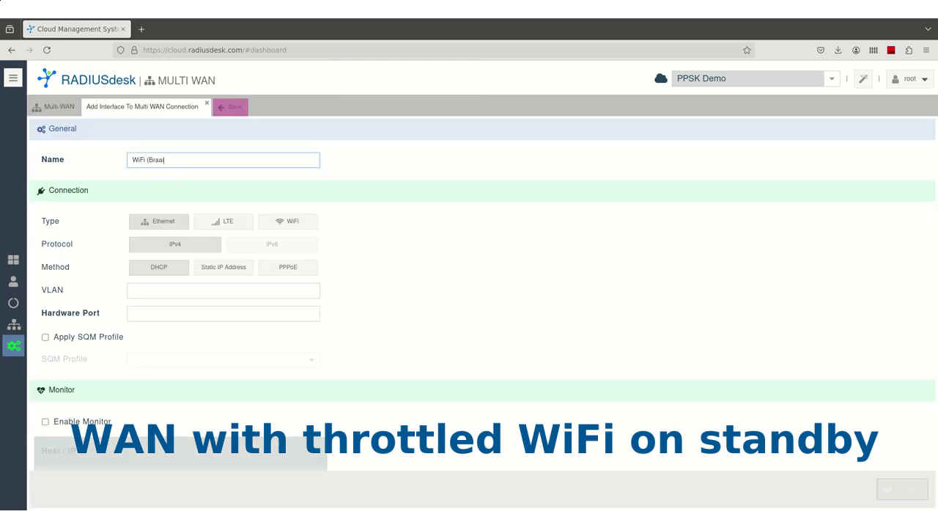
pyautogui.write('Shack')
pyautogui.click(286, 220)
pyautogui.click(176, 252)
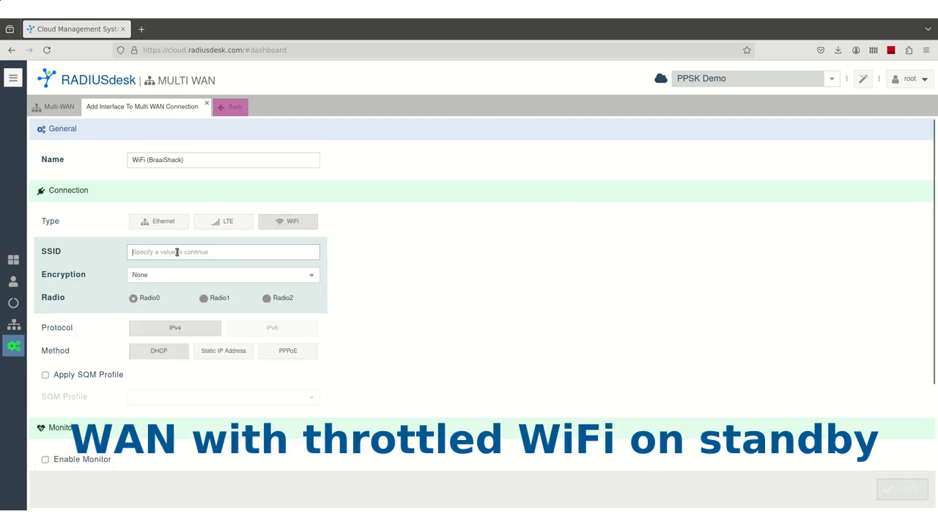
pyautogui.write('BraaiShack')
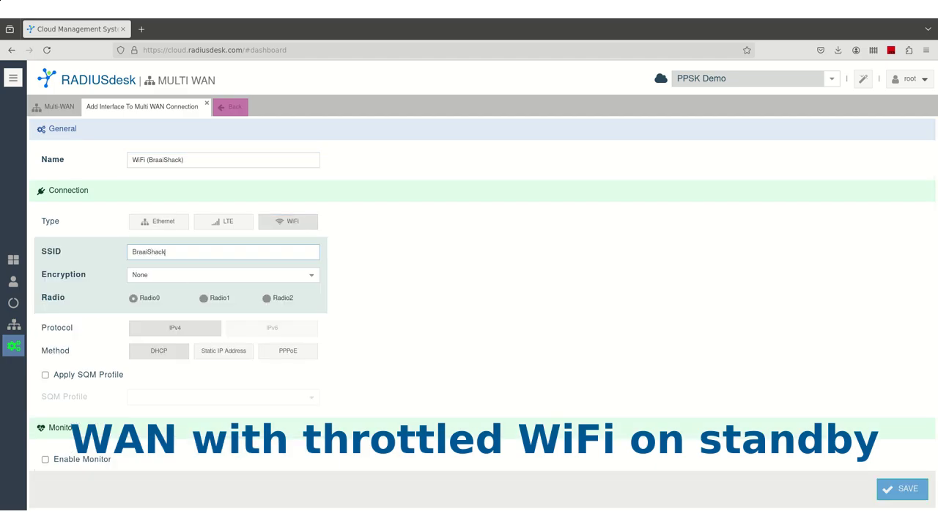
pyautogui.click(310, 275)
pyautogui.click(150, 338)
pyautogui.click(133, 296)
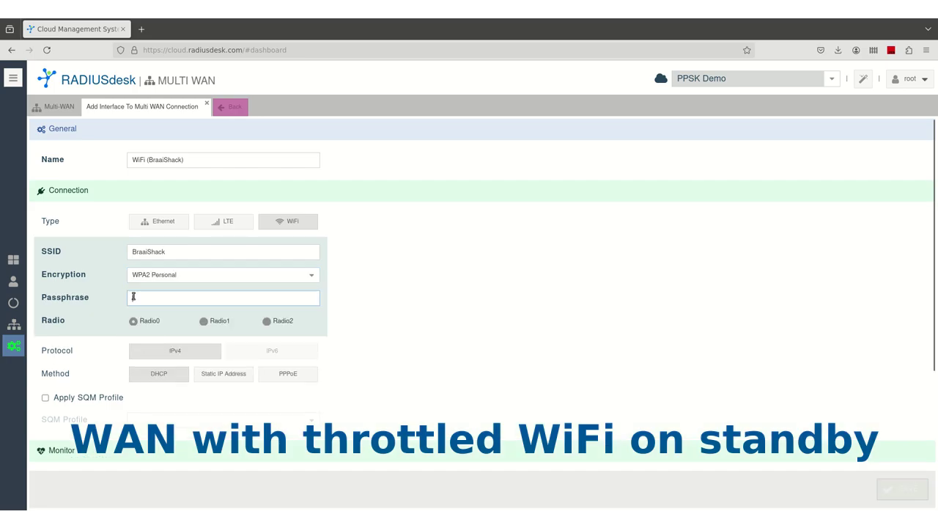
pyautogui.write('12345678')
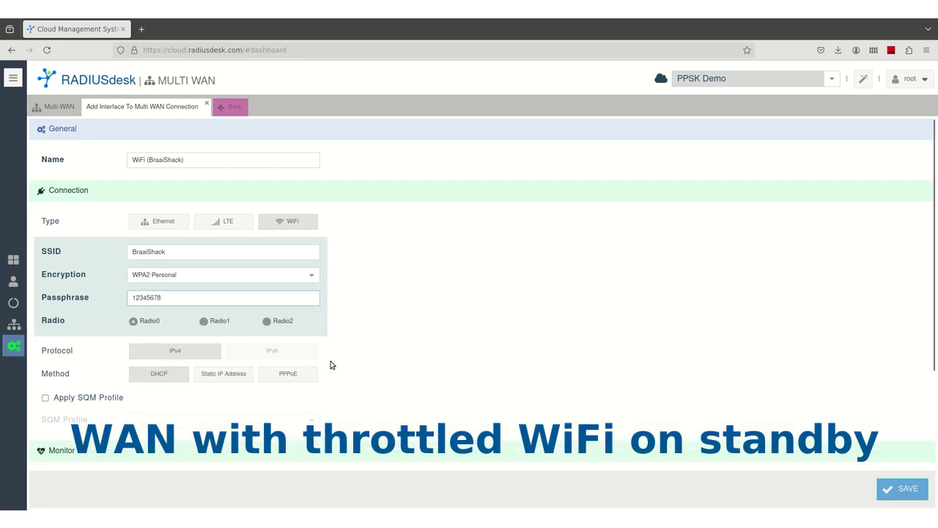
# Apply the 4M-UP-DOWN SQM profile to the WiFi interface and save it
pyautogui.click(45, 398)
pyautogui.scroll(-2, 220, 370)
pyautogui.click(310, 338)
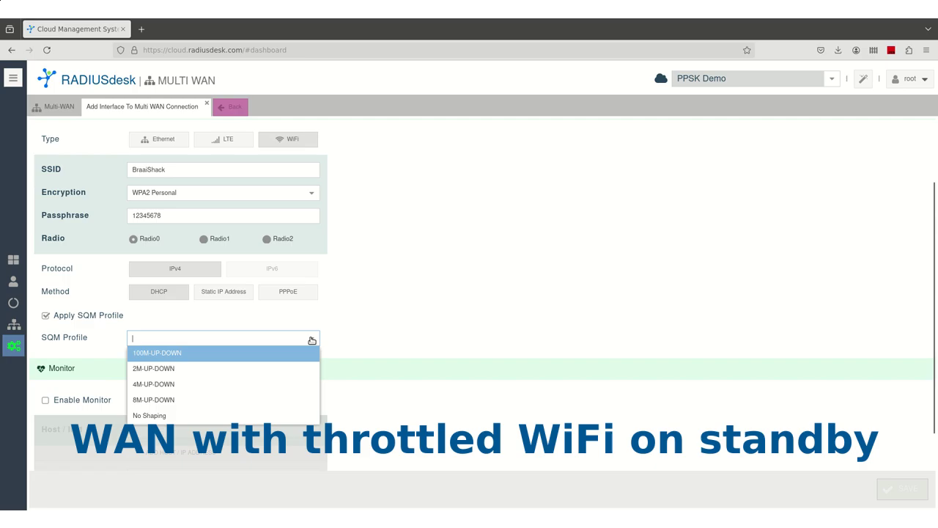
pyautogui.click(176, 385)
pyautogui.click(905, 490)
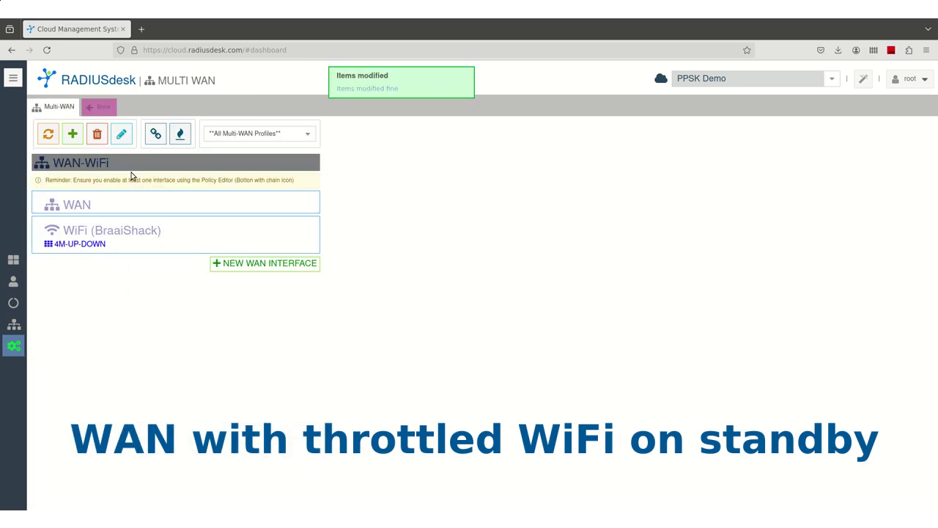
# Set the WAN-WiFi Fall-Over policy with WAN active and WiFi (BraaiShack) on standby
pyautogui.click(162, 136)
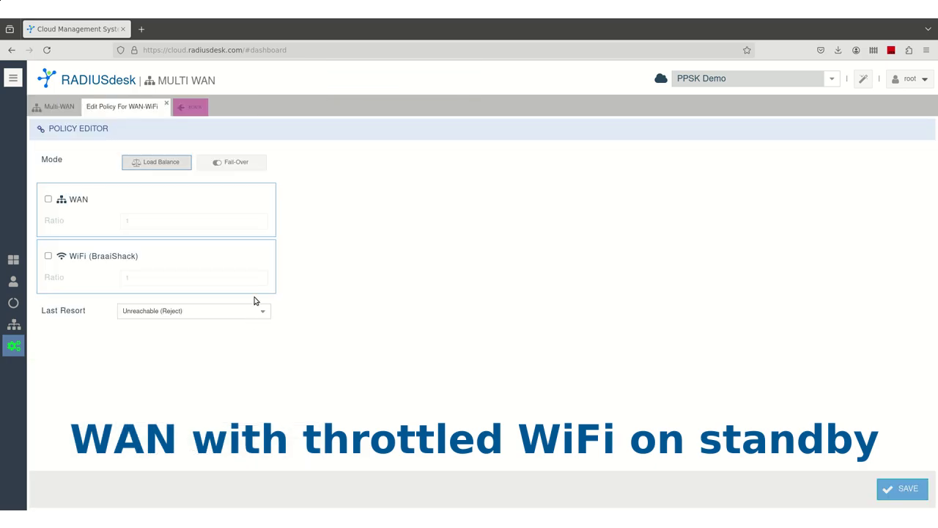
pyautogui.click(47, 199)
pyautogui.click(49, 280)
pyautogui.click(236, 324)
pyautogui.click(902, 488)
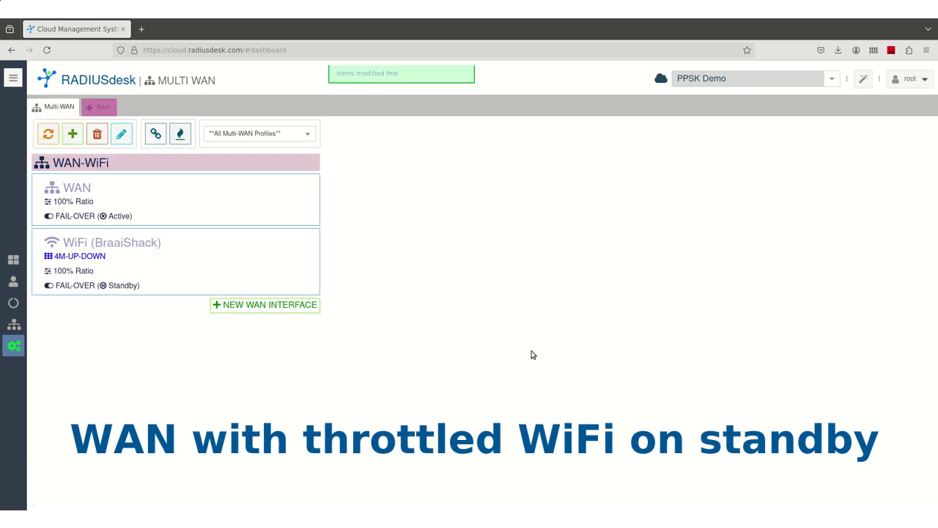